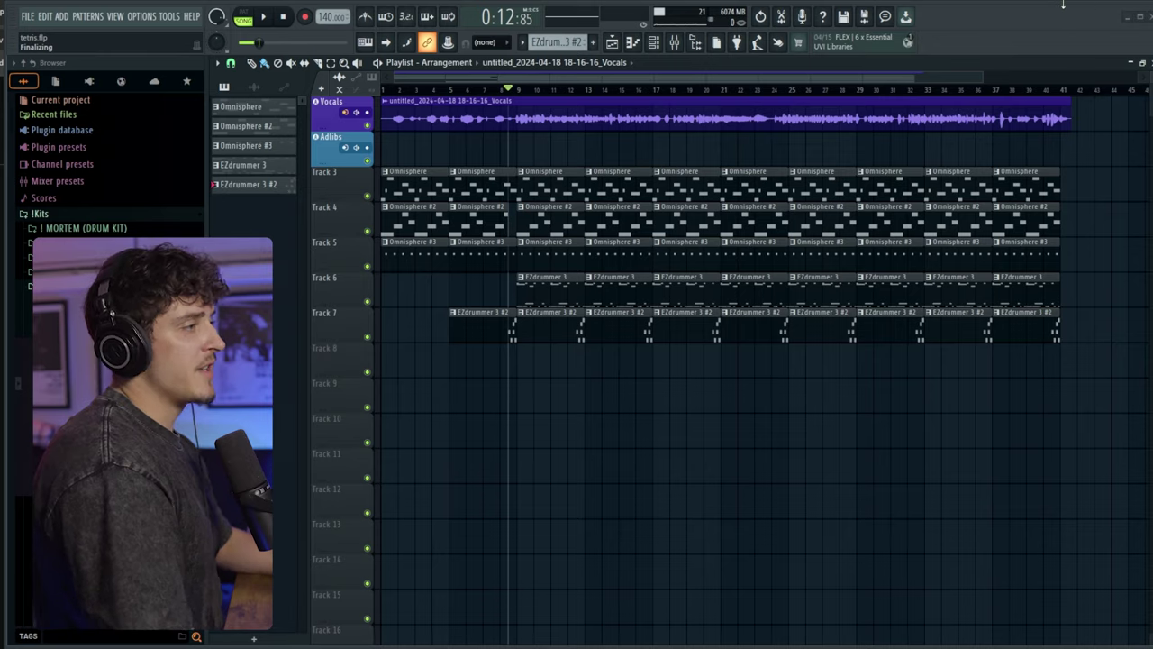
# - Zoom into the playlist and show the mixer with the Vocals insert's effect chain
pyautogui.scroll(2, 511, 93)
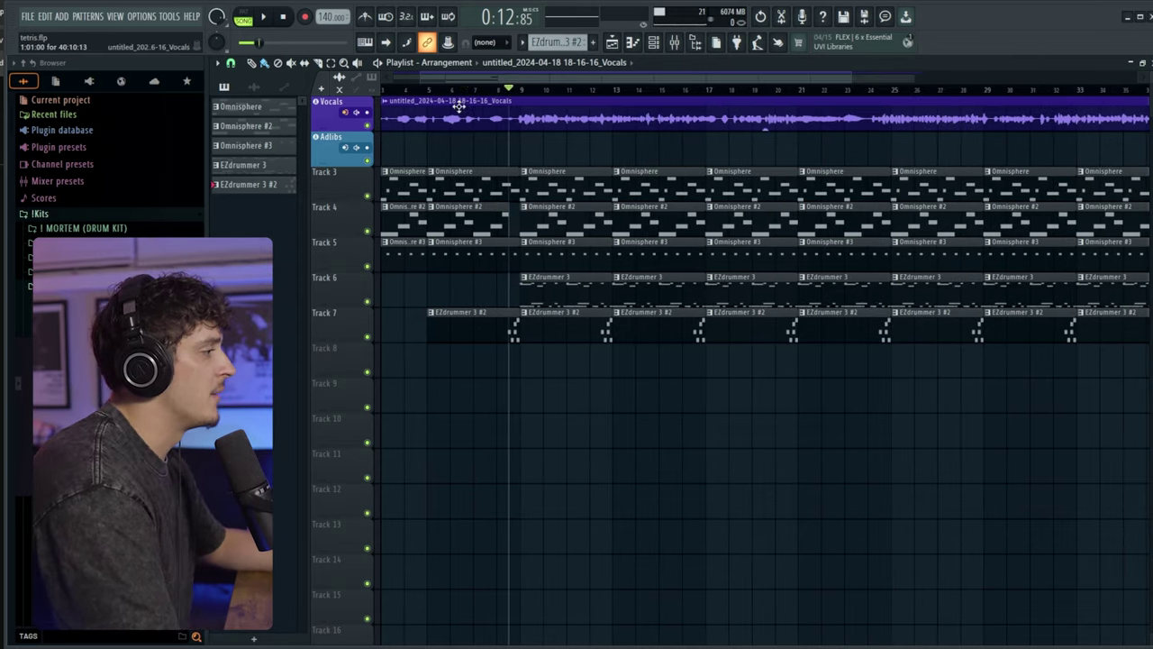
pyautogui.scroll(3, 500, 93)
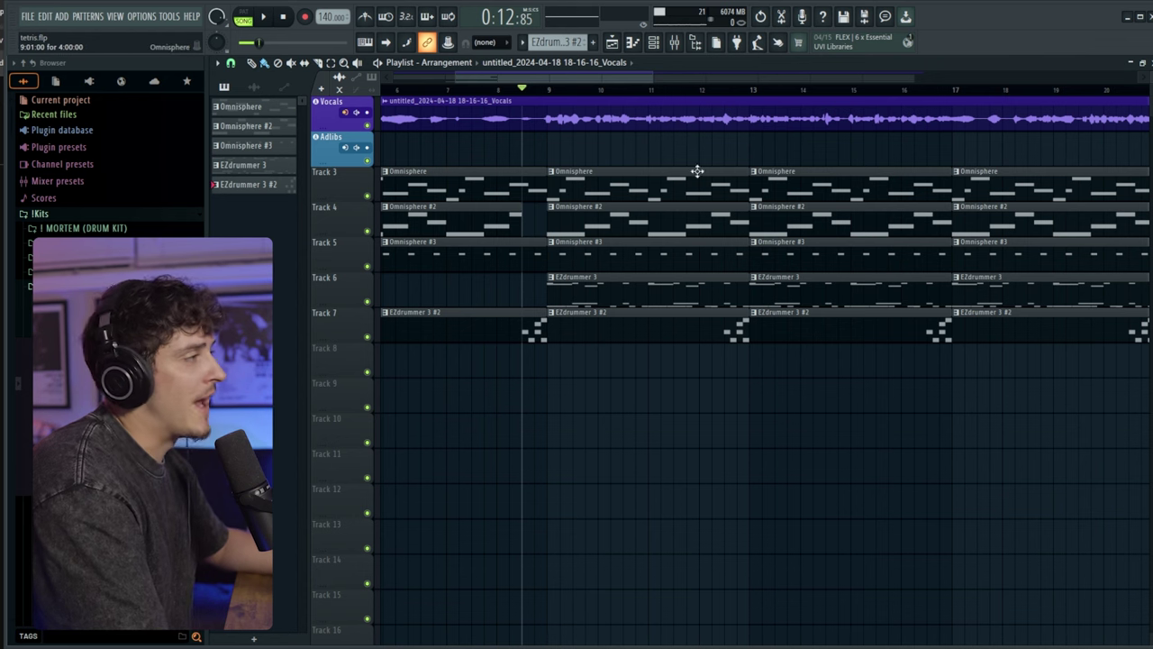
pyautogui.click(690, 45)
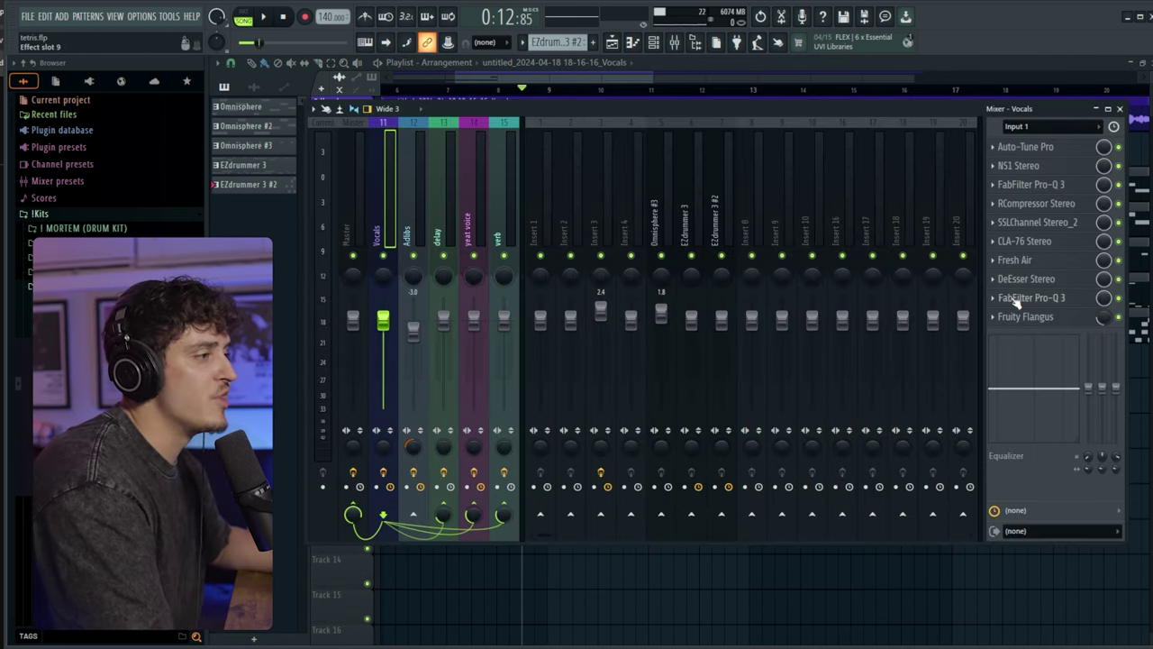
# - Inspect the Vocals insert's Fresh Air plugin, then close it and the mixer
pyautogui.click(1018, 259)
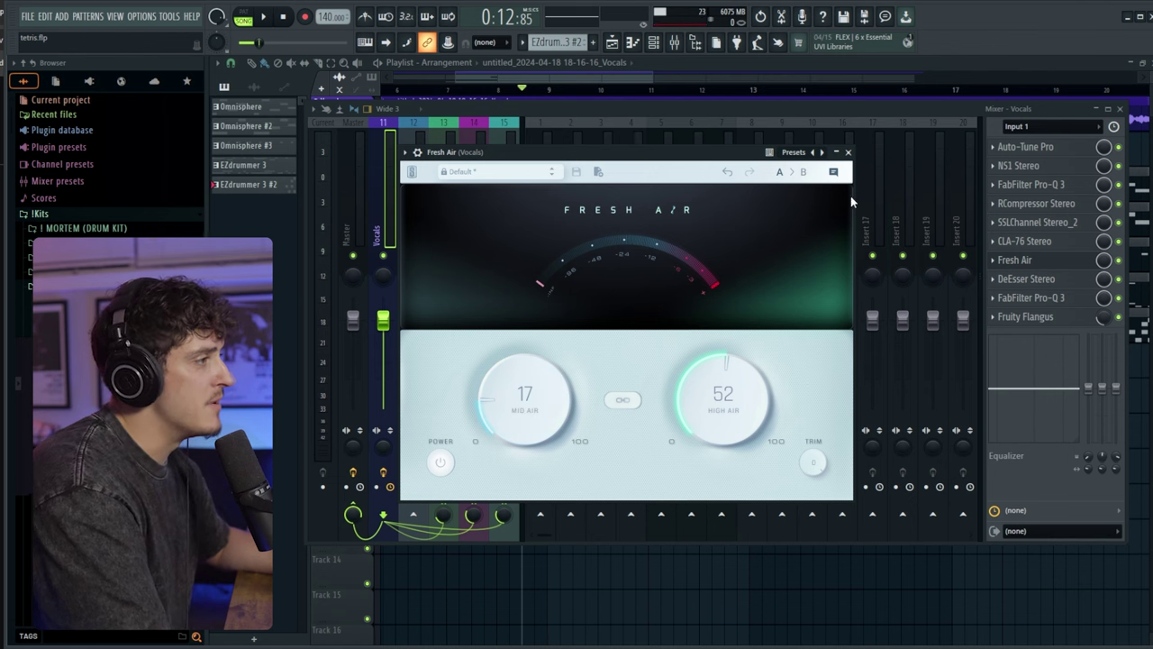
pyautogui.click(847, 152)
pyautogui.click(550, 81)
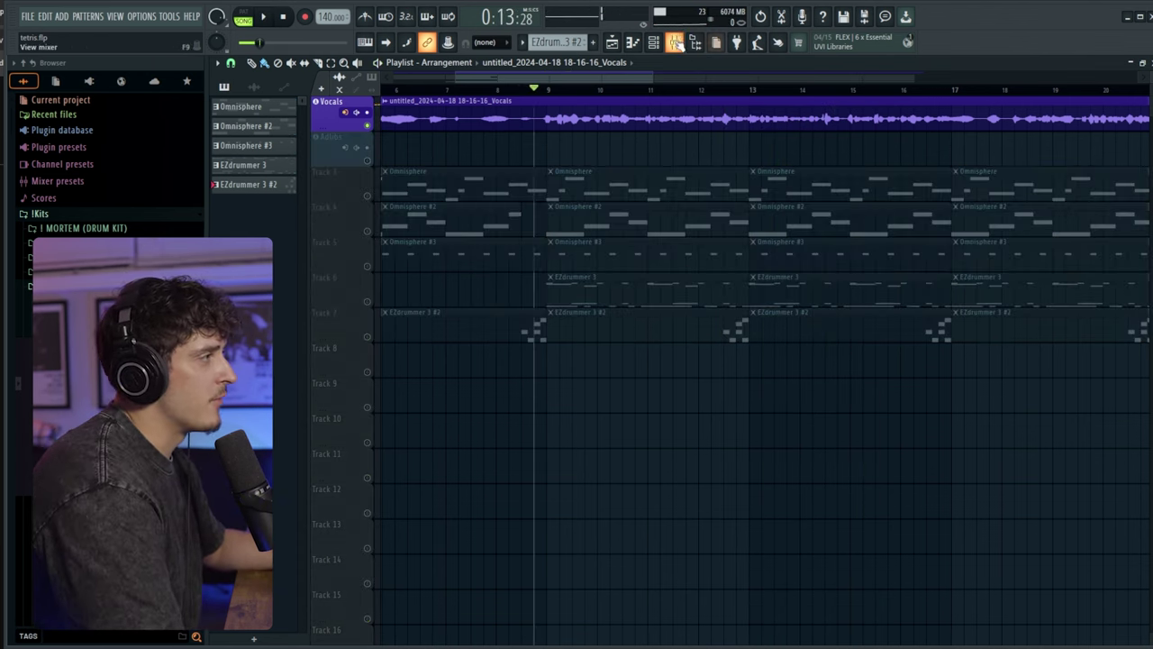
# - Open Fresh Air on the Vocals insert and push Mid Air and High Air to maximum
pyautogui.click(675, 43)
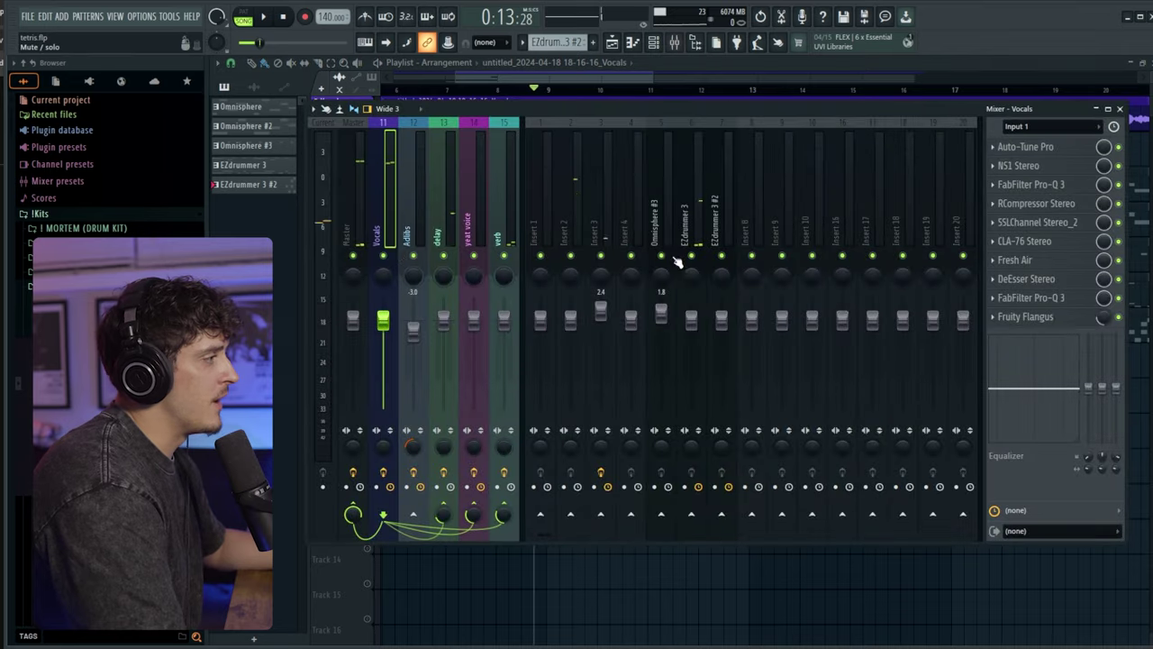
pyautogui.click(1045, 261)
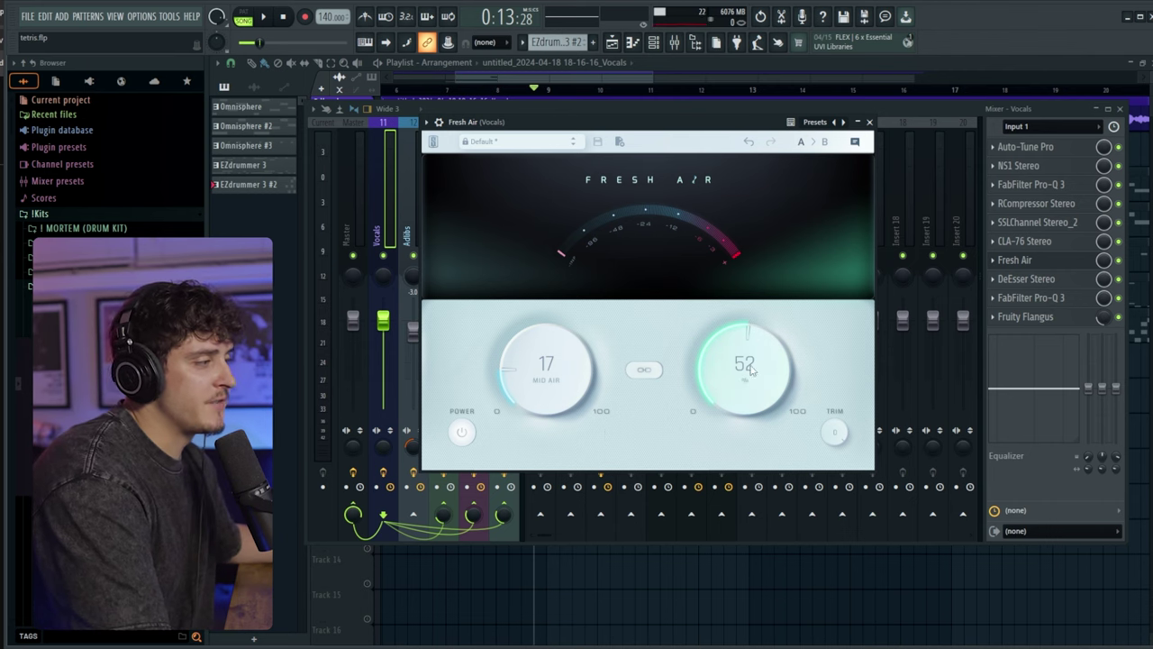
pyautogui.moveTo(749, 369); pyautogui.dragTo(641, 239)
pyautogui.moveTo(546, 370); pyautogui.dragTo(501, 205)
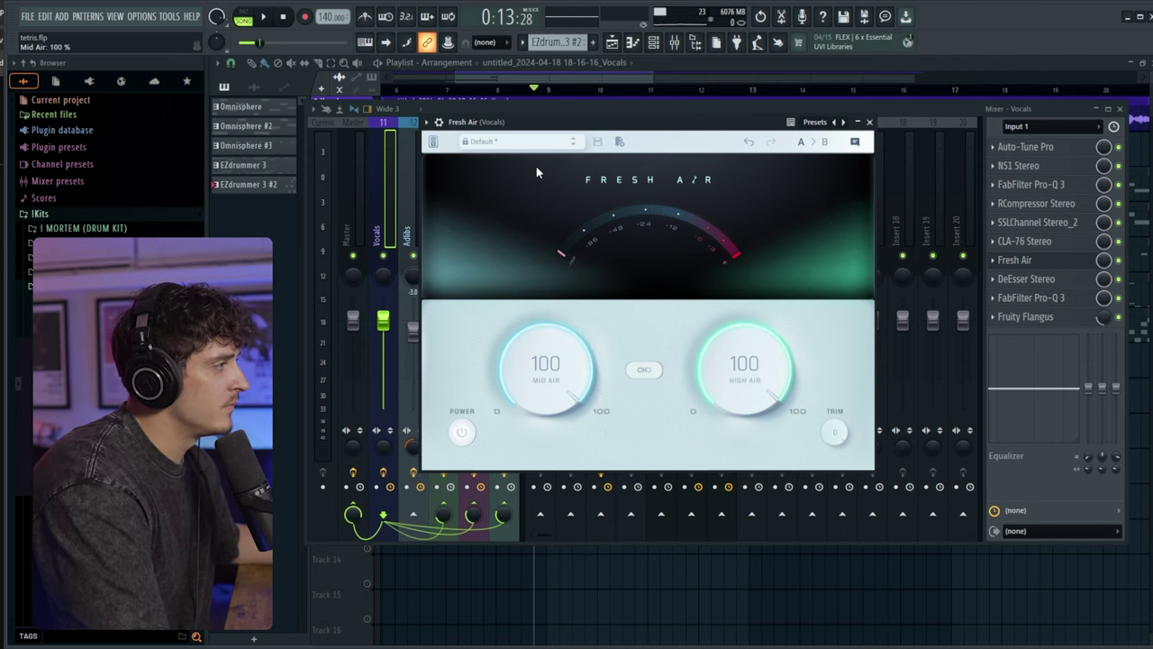
pyautogui.moveTo(576, 126); pyautogui.dragTo(611, 114)
# - While the vocal plays, settle Fresh Air at Mid Air 20 and High Air 51
pyautogui.press('space')
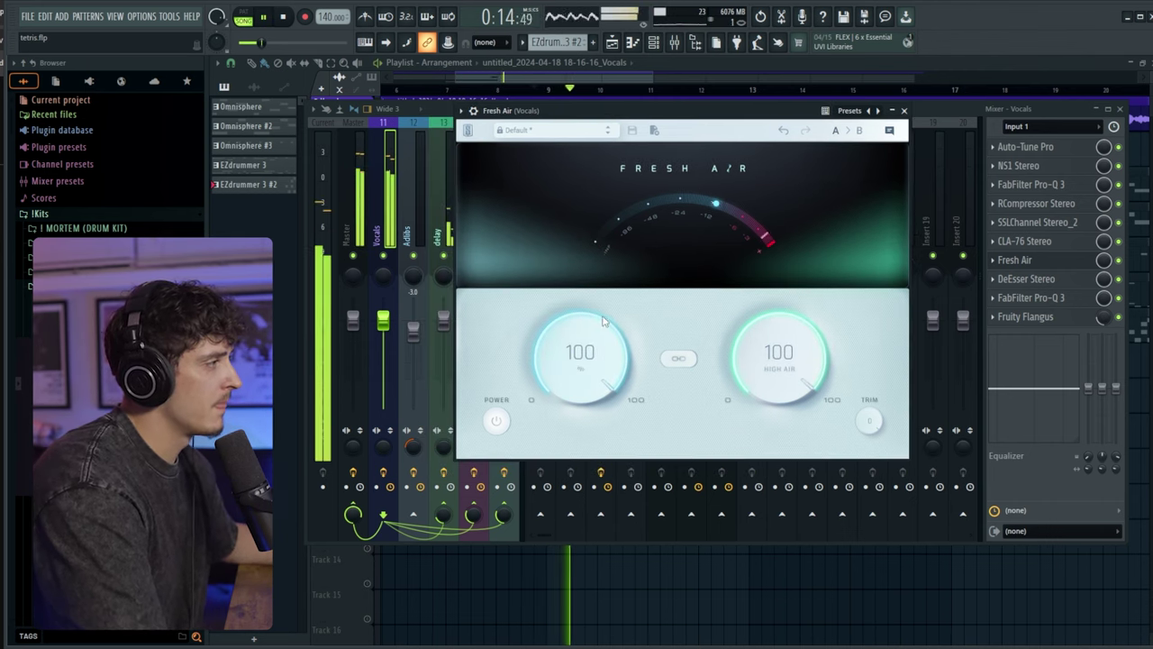
pyautogui.moveTo(581, 354)
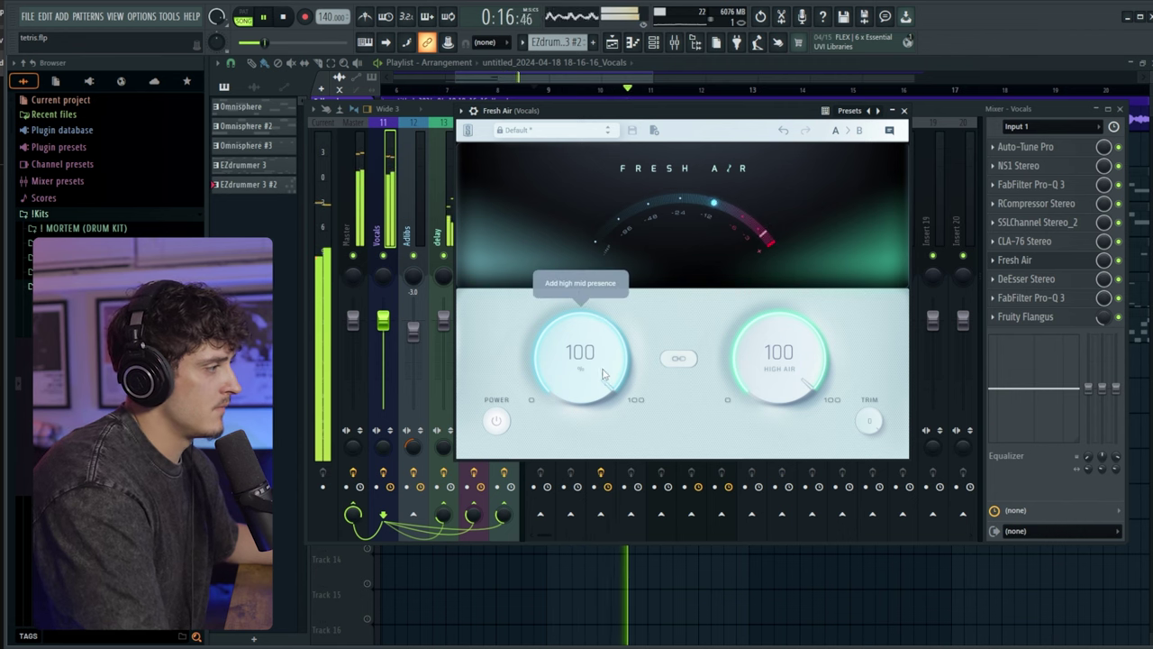
pyautogui.moveTo(604, 374); pyautogui.dragTo(571, 536)
pyautogui.moveTo(779, 356); pyautogui.dragTo(722, 460)
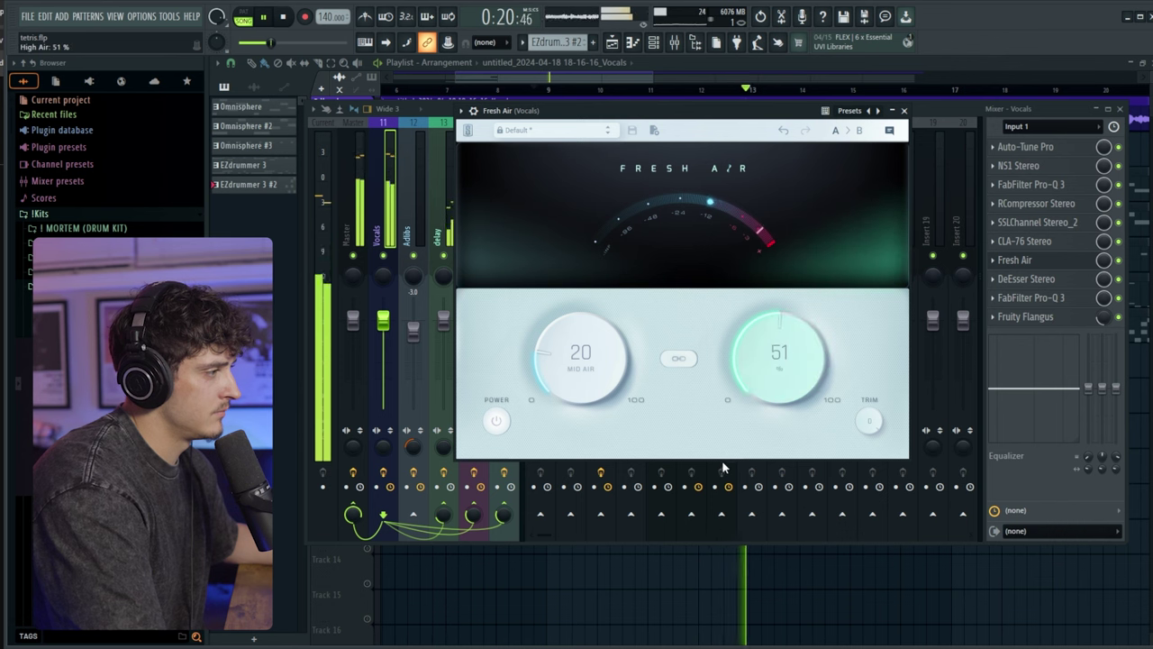
pyautogui.press('space')
pyautogui.moveTo(685, 110); pyautogui.dragTo(701, 109)
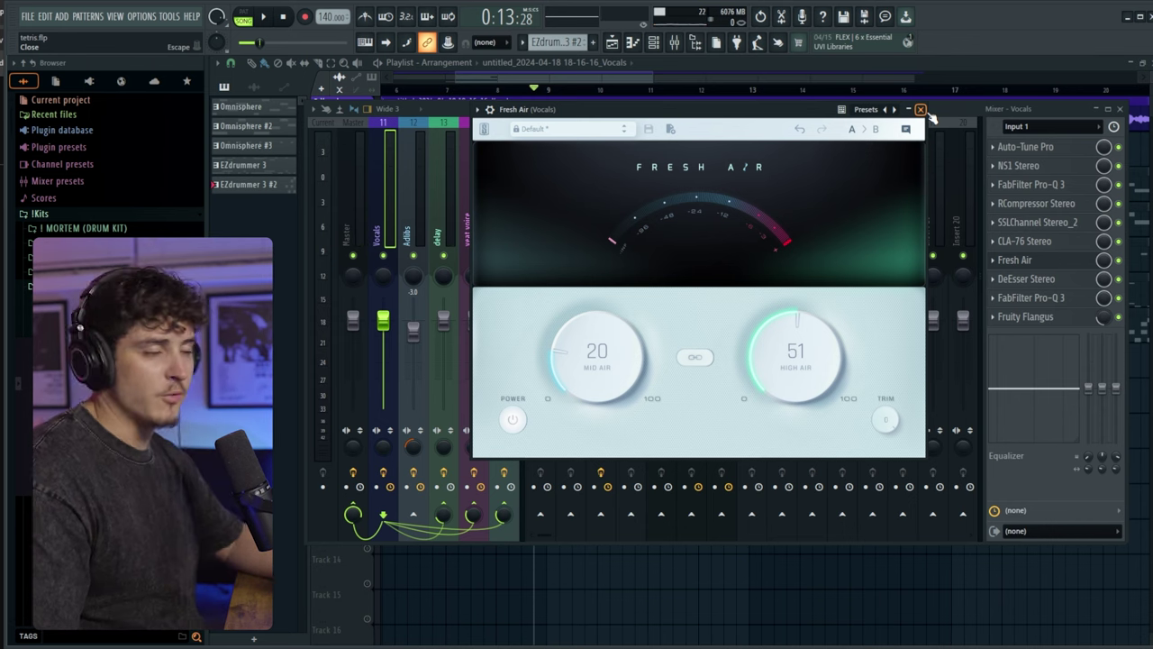
pyautogui.click(920, 110)
# - Select Insert 10 in the mixer and set its audio input to Input 1
pyautogui.press('F9')
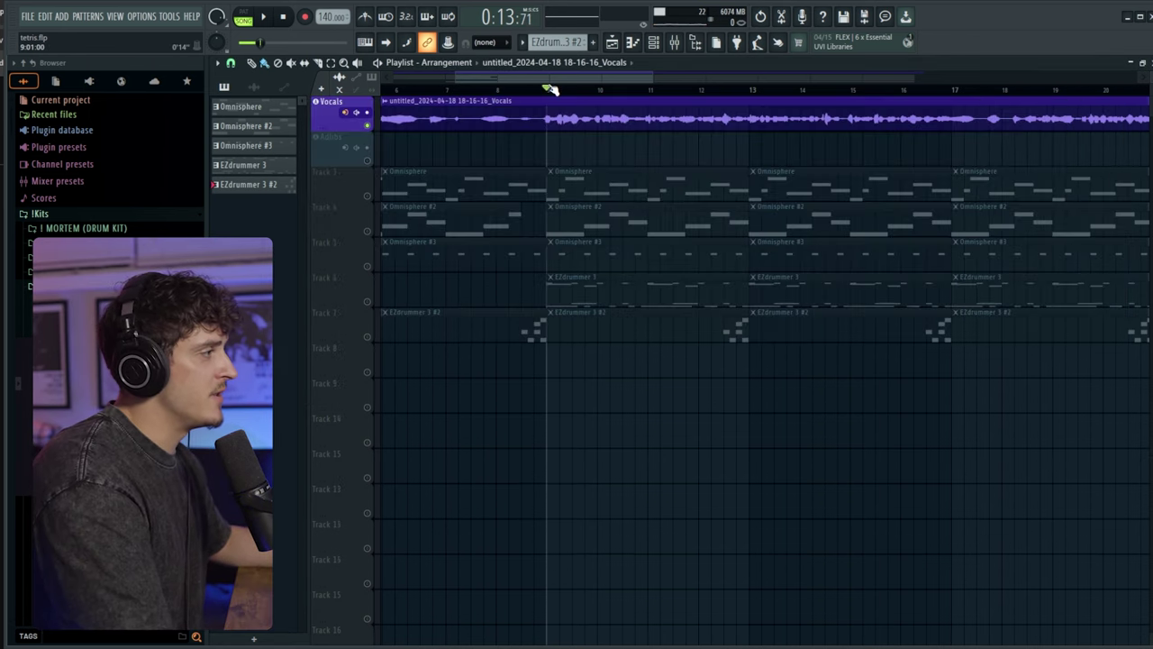
pyautogui.scroll(-2, 667, 95)
pyautogui.scroll(-3, 671, 83)
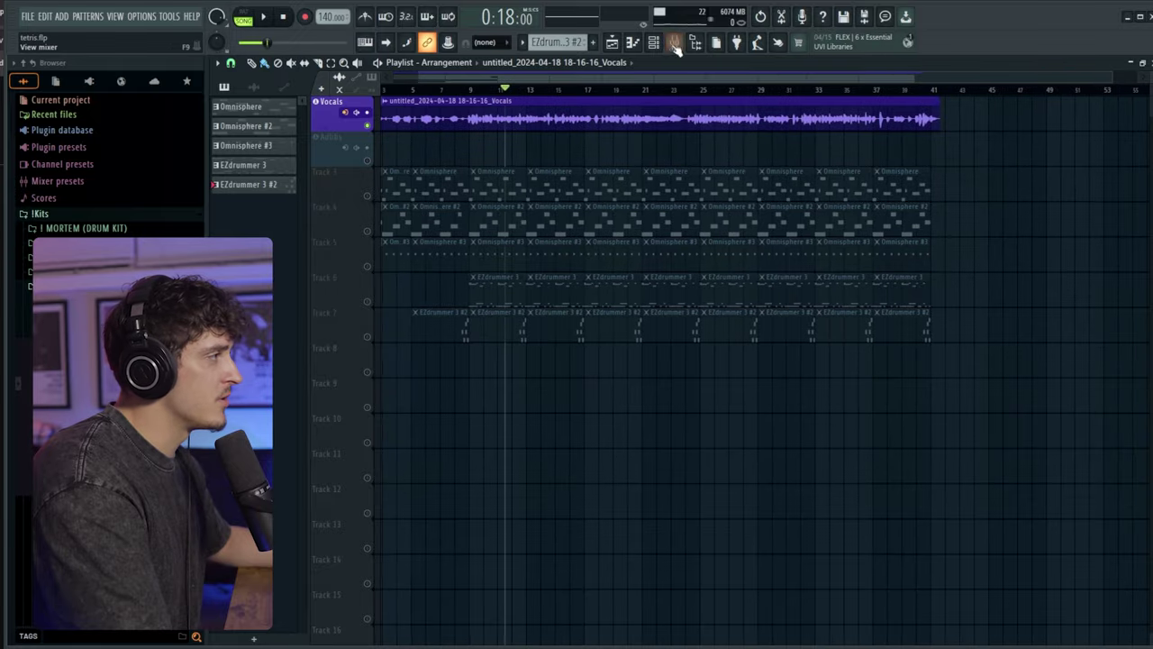
pyautogui.click(673, 42)
pyautogui.click(823, 227)
pyautogui.click(1060, 127)
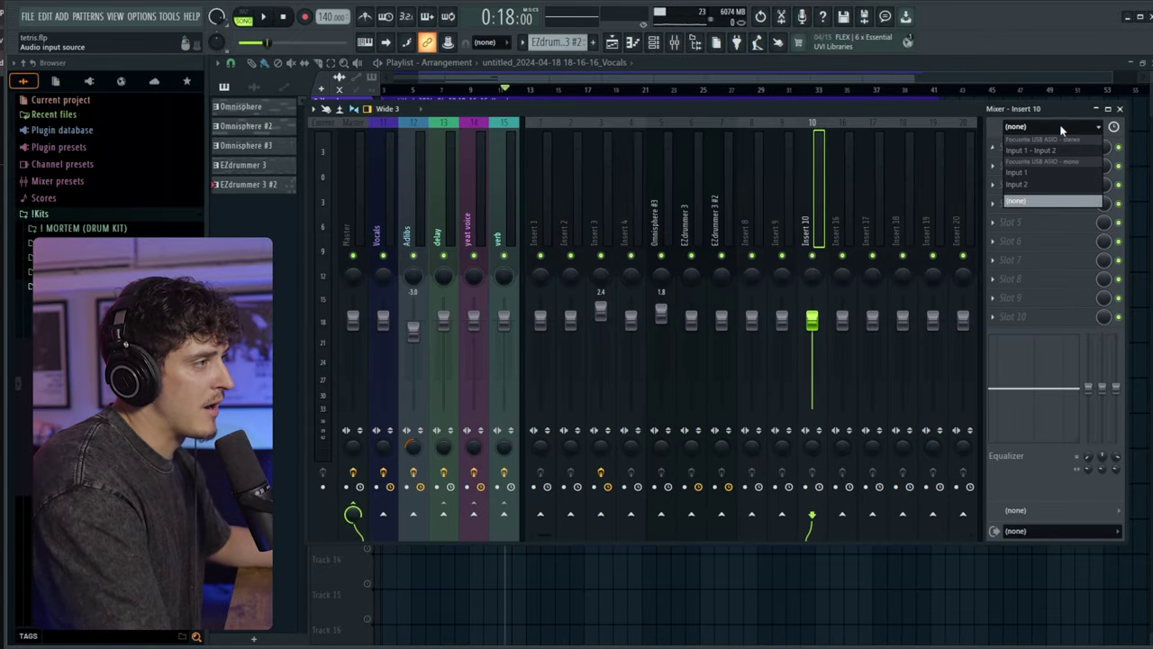
pyautogui.click(1034, 176)
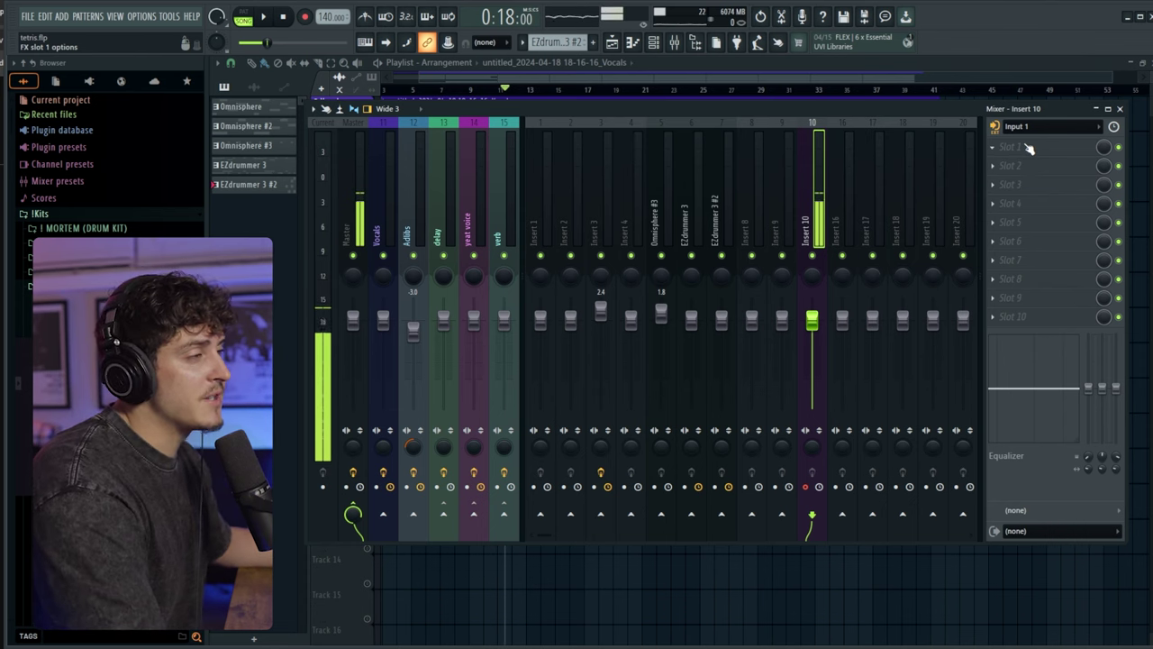
# - Load Auto-Tune Pro into Insert 10's first slot with low latency mode on
pyautogui.click(1027, 147)
pyautogui.moveTo(1027, 162)
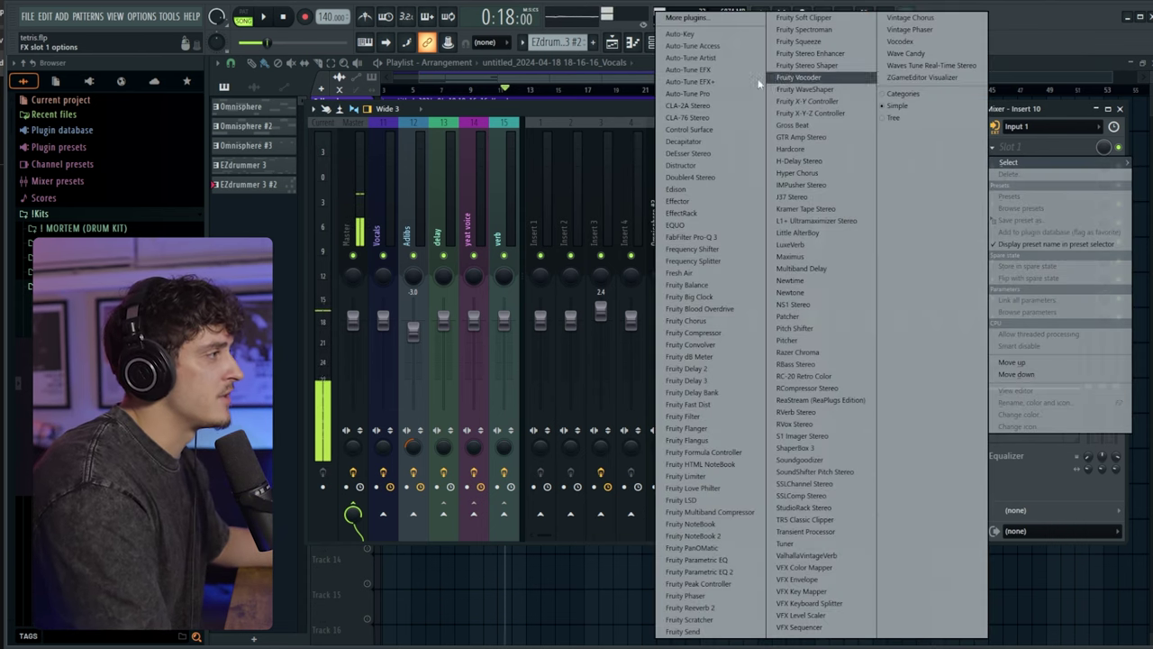
pyautogui.click(698, 96)
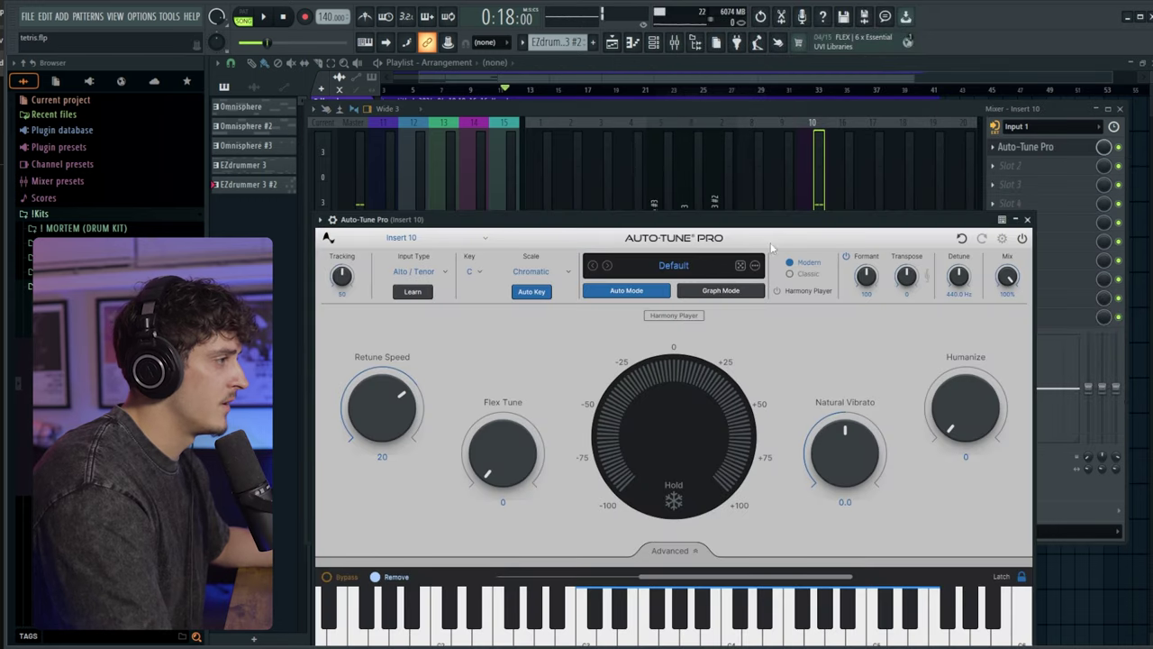
pyautogui.click(1002, 239)
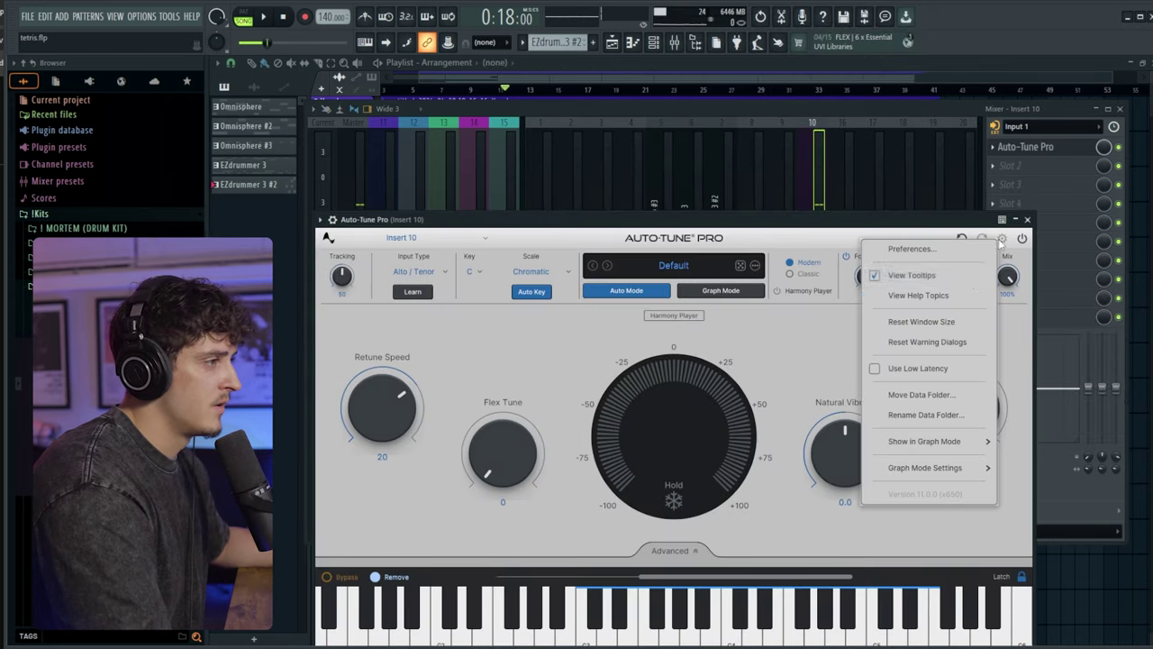
pyautogui.click(909, 370)
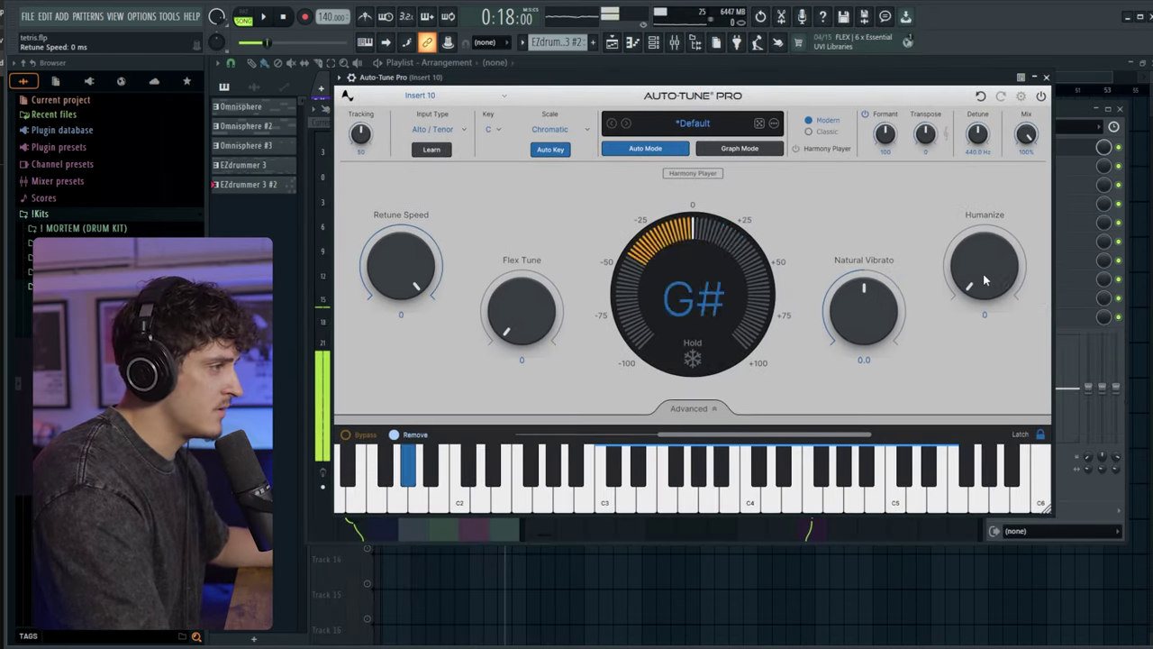
pyautogui.click(1046, 77)
pyautogui.moveTo(764, 125); pyautogui.dragTo(744, 124)
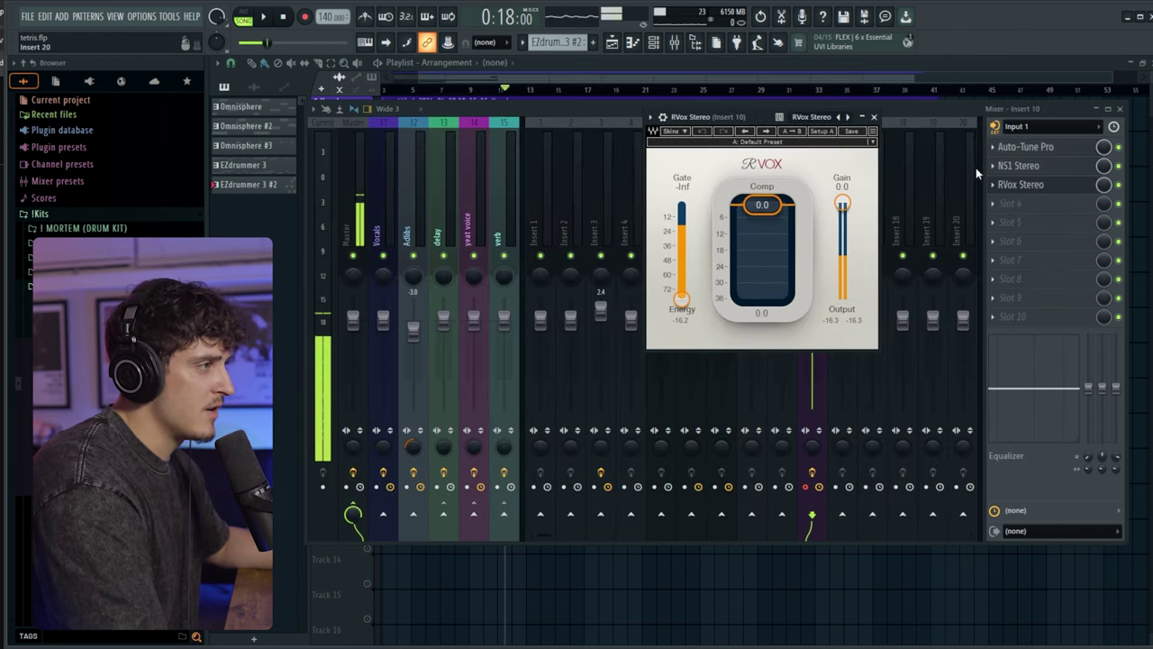
# - Remove NS1 Stereo, raise the RVox gate to -30.7 dB, and dip EQ band 3 near 366 Hz
pyautogui.click(1000, 166)
pyautogui.click(1014, 189)
pyautogui.click(1012, 168)
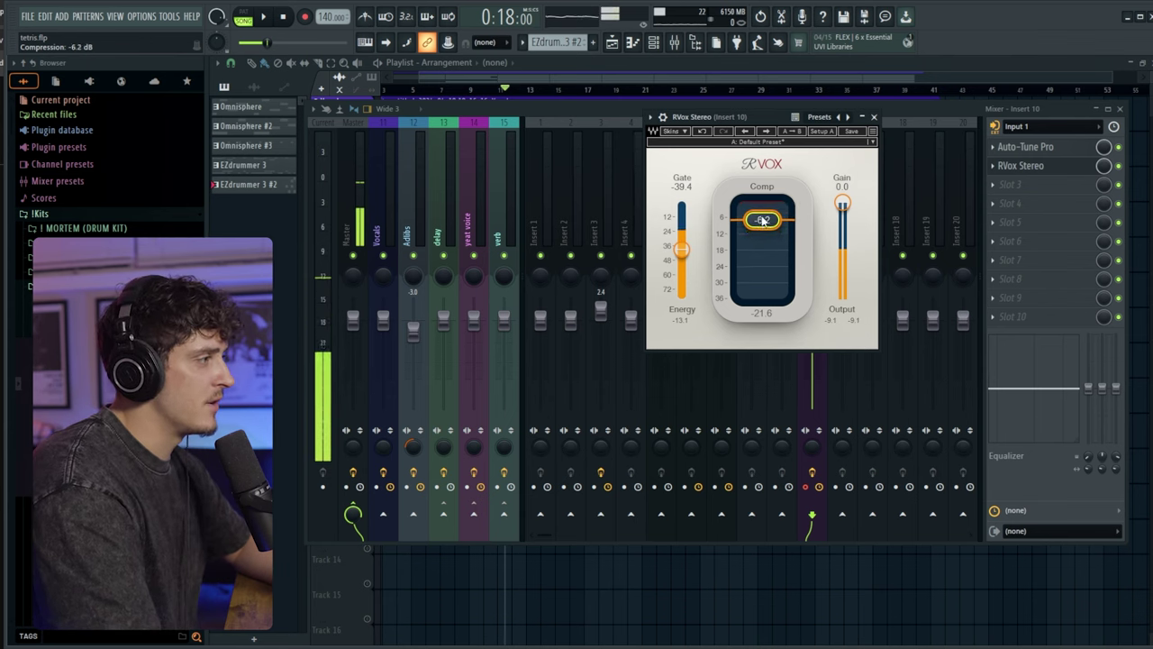
pyautogui.moveTo(682, 250); pyautogui.dragTo(681, 239)
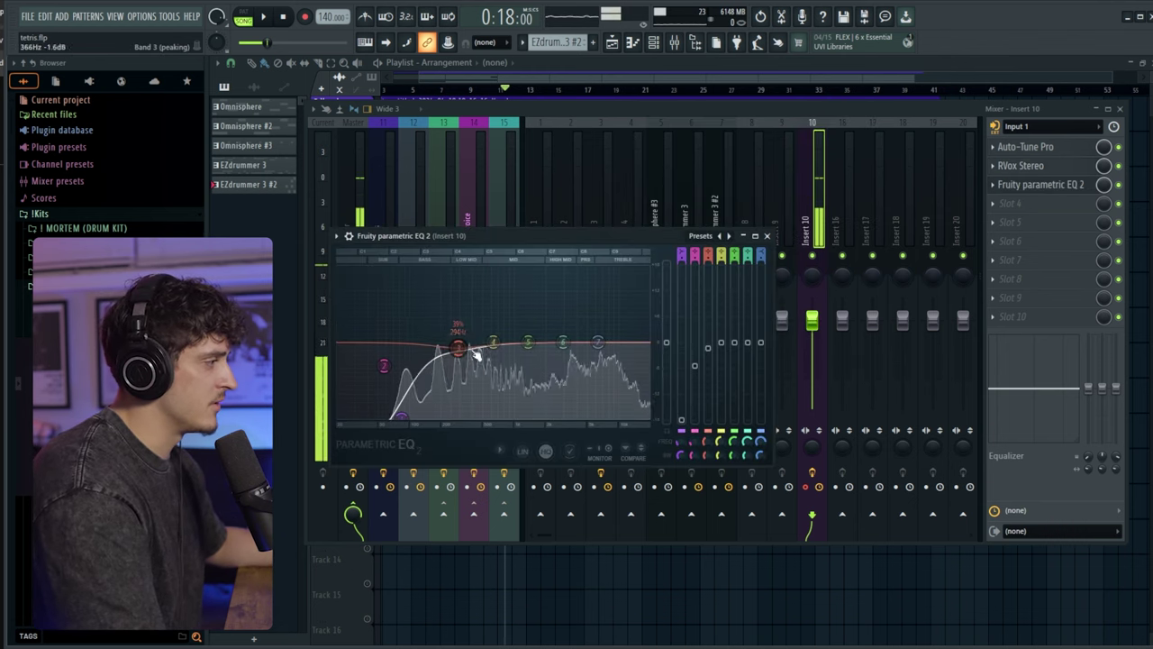
pyautogui.moveTo(459, 343); pyautogui.dragTo(458, 357)
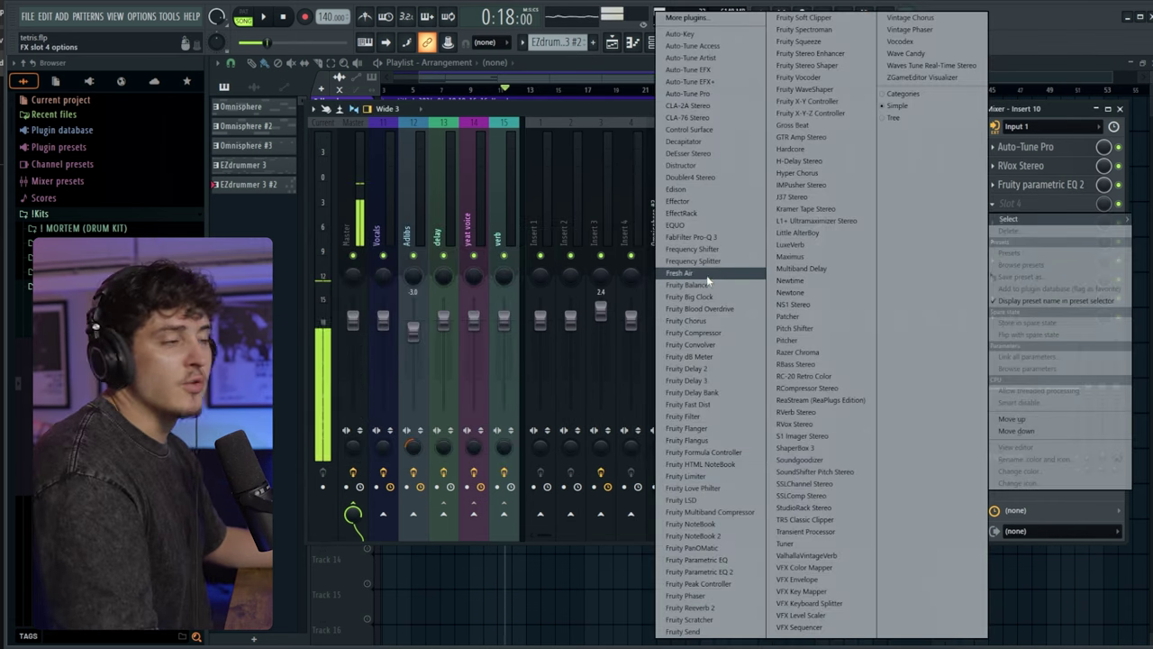
# - Replace Fruity Balance in slot 4 with Fresh Air, Mid Air raised to 29%
pyautogui.click(687, 285)
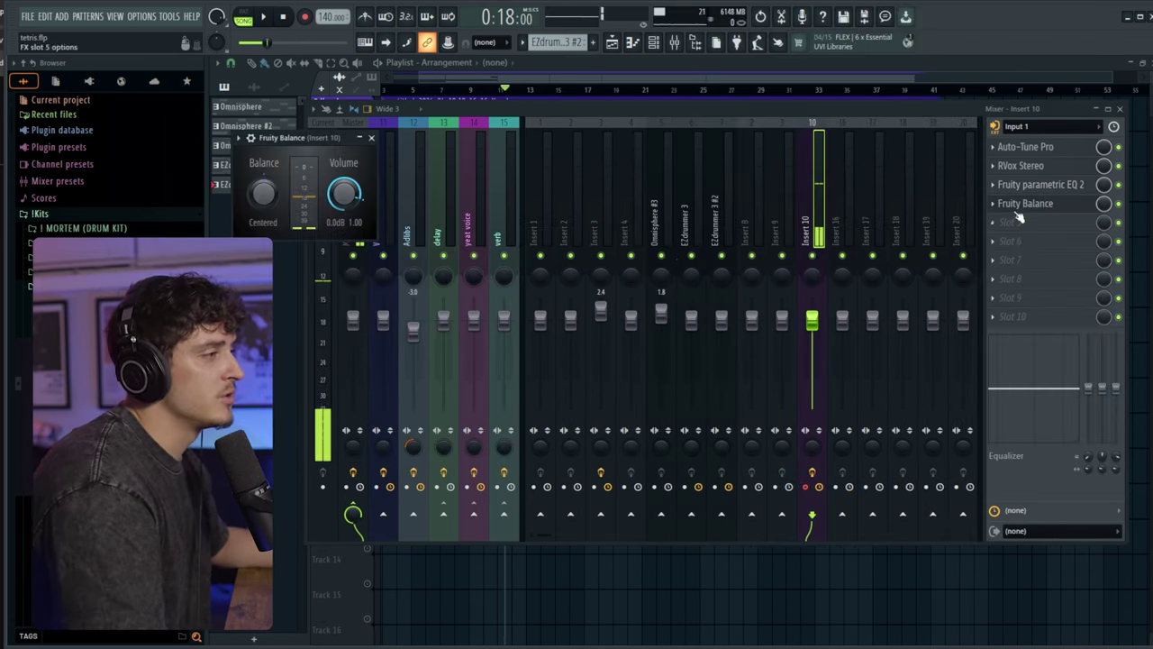
pyautogui.click(998, 207)
pyautogui.moveTo(1011, 219)
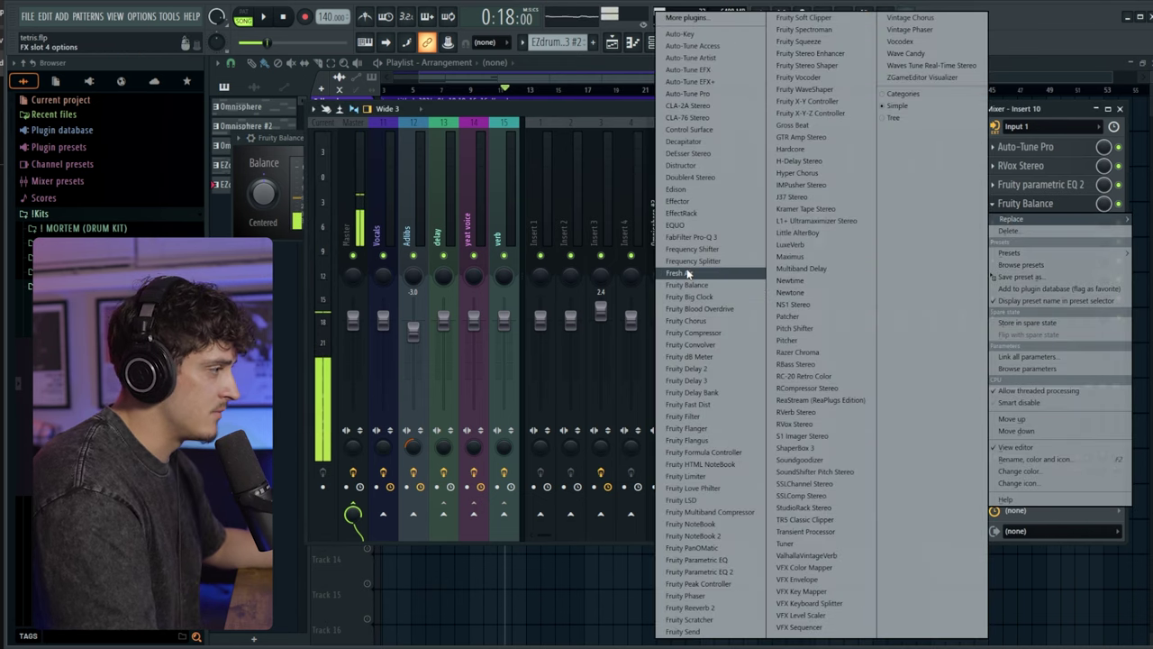
pyautogui.click(683, 273)
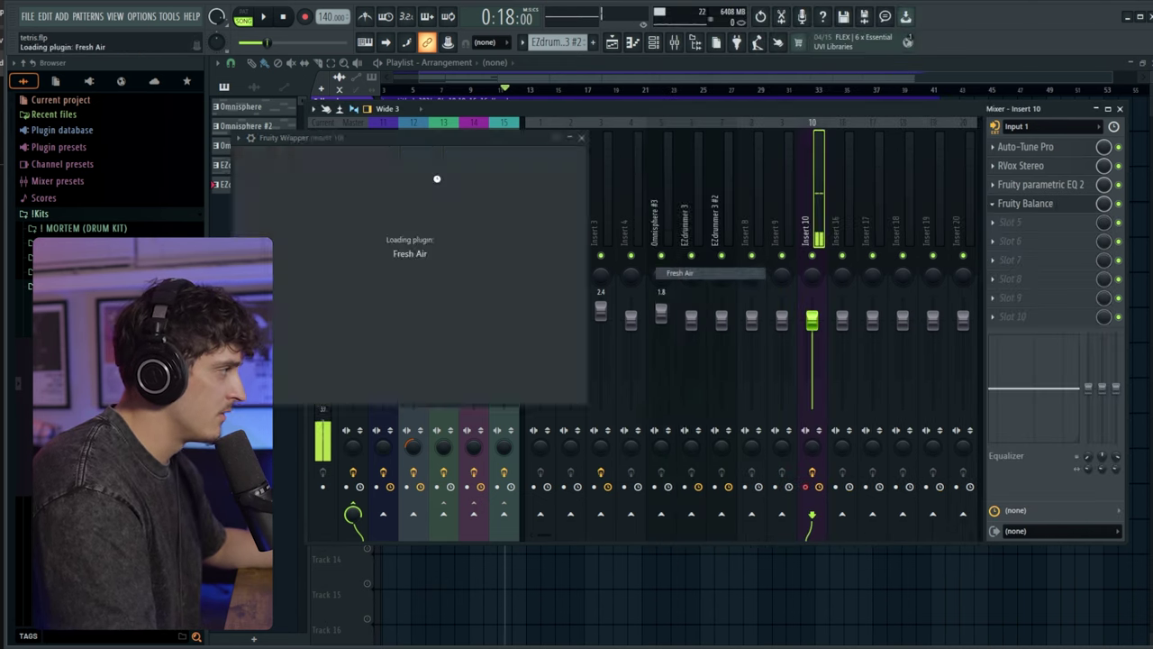
pyautogui.moveTo(572, 369); pyautogui.dragTo(594, 308)
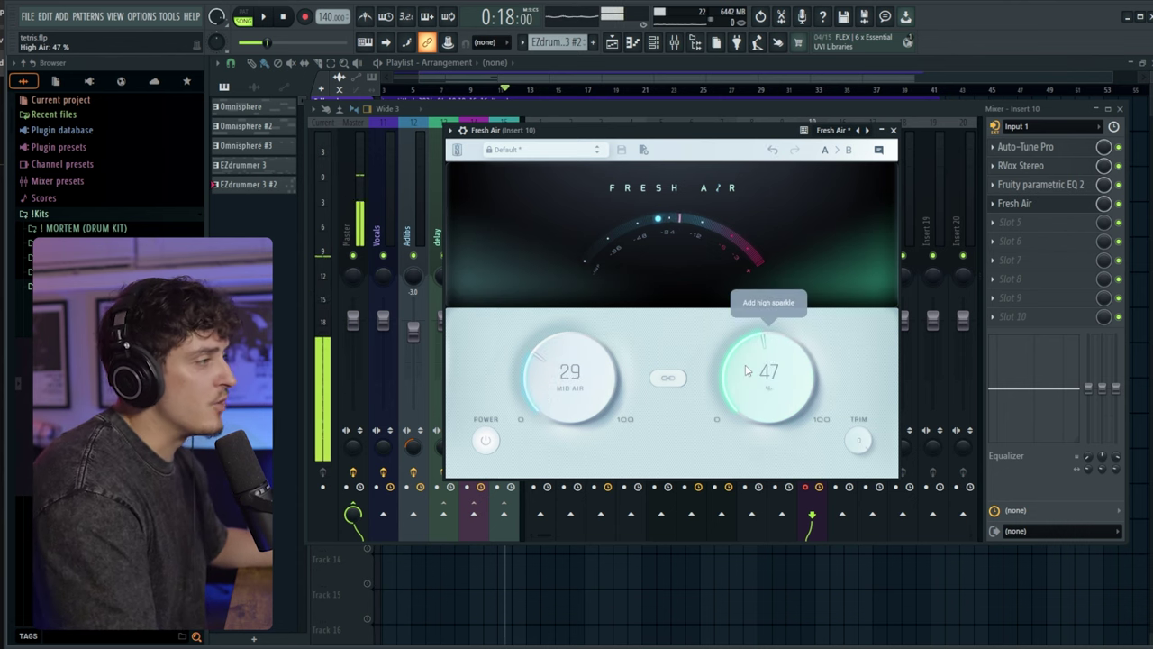
# - Load DeEsser Stereo into Insert 10's fifth slot
pyautogui.click(893, 129)
pyautogui.click(1036, 223)
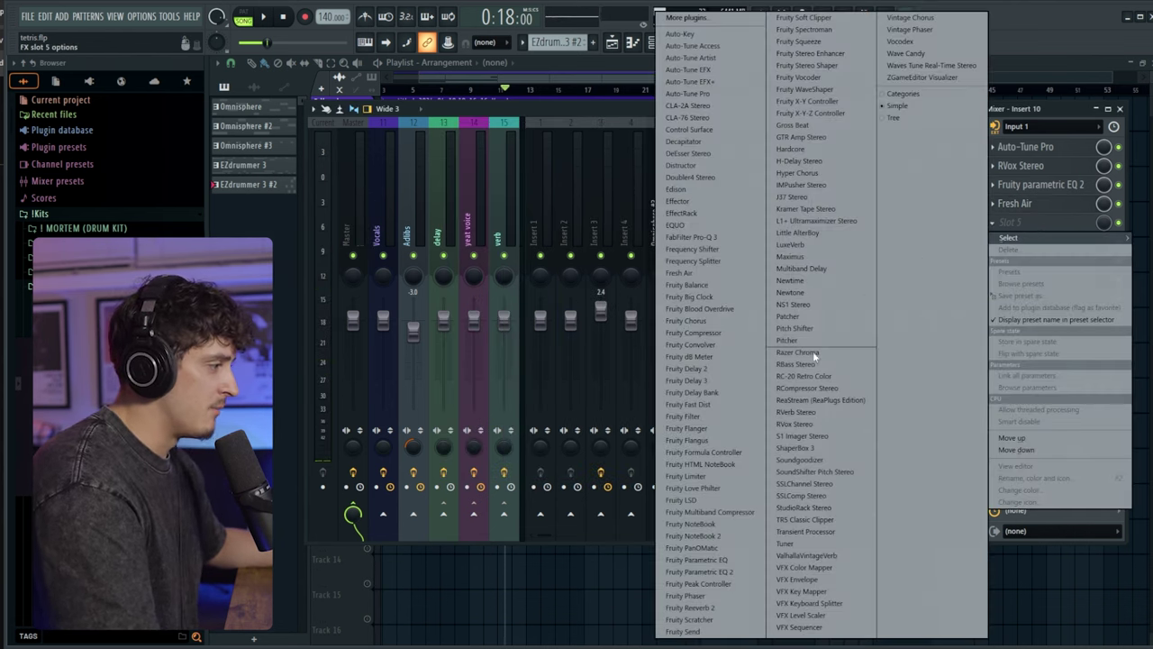
pyautogui.click(688, 154)
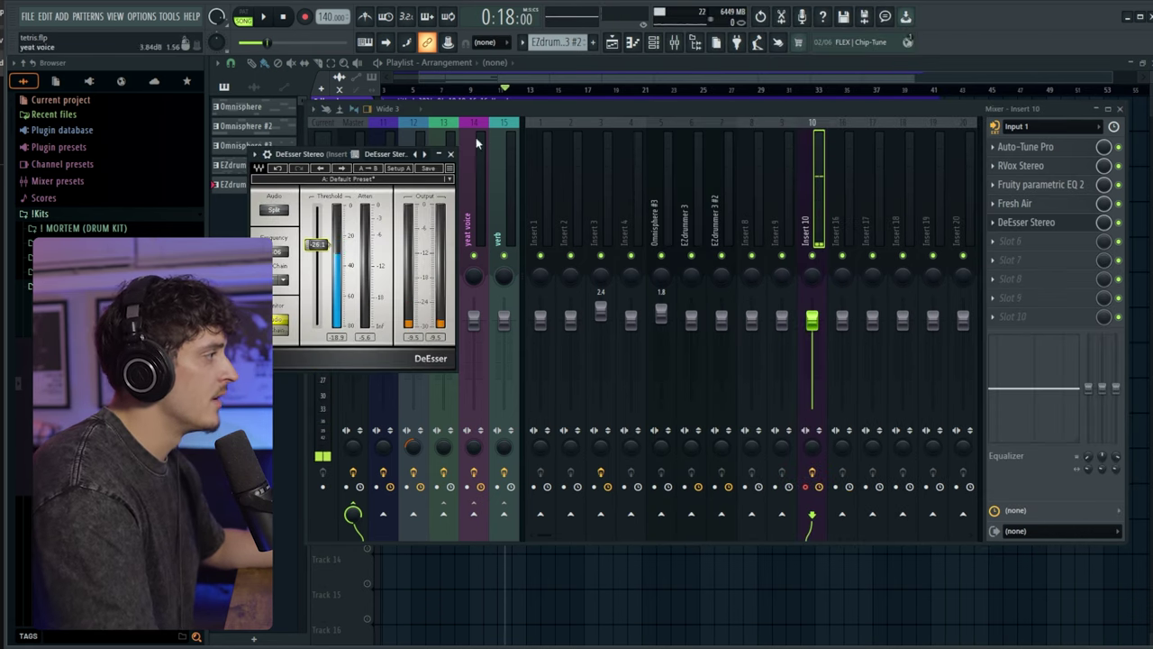
# - Add Fruity Reeverb 2 to Insert 10's sixth slot
pyautogui.click(450, 154)
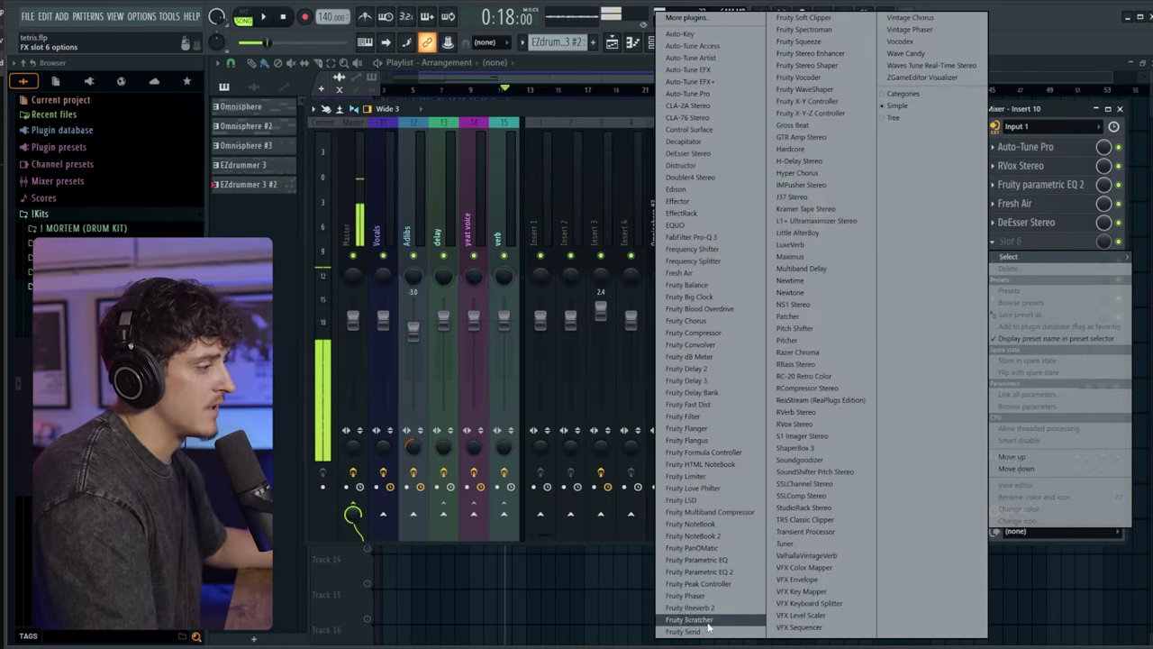
pyautogui.click(698, 608)
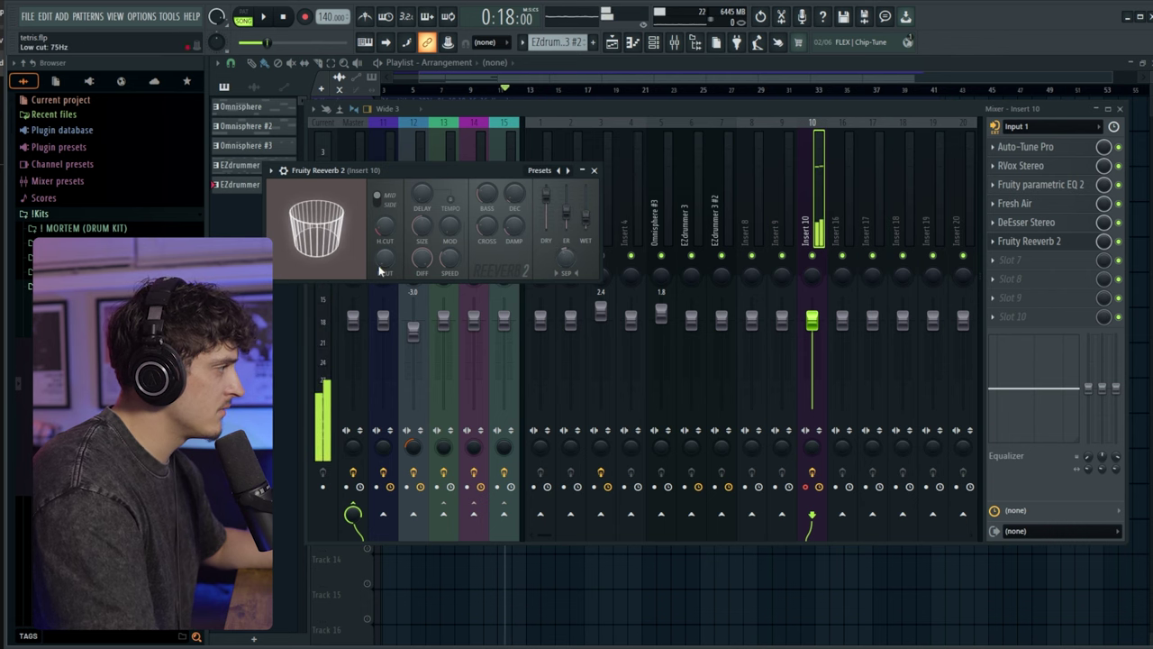
pyautogui.click(593, 170)
# - Add Fruity Delay 3 to slot 7 and Fruity Chorus to slot 8, then close the mixer
pyautogui.click(1009, 260)
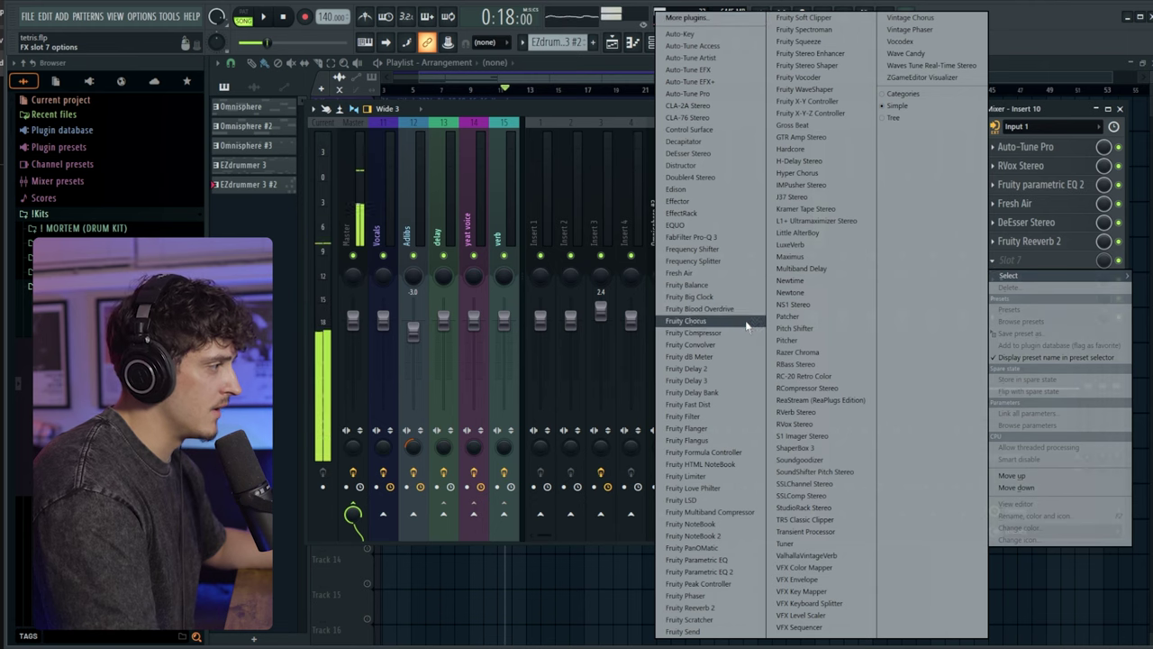
pyautogui.click(739, 380)
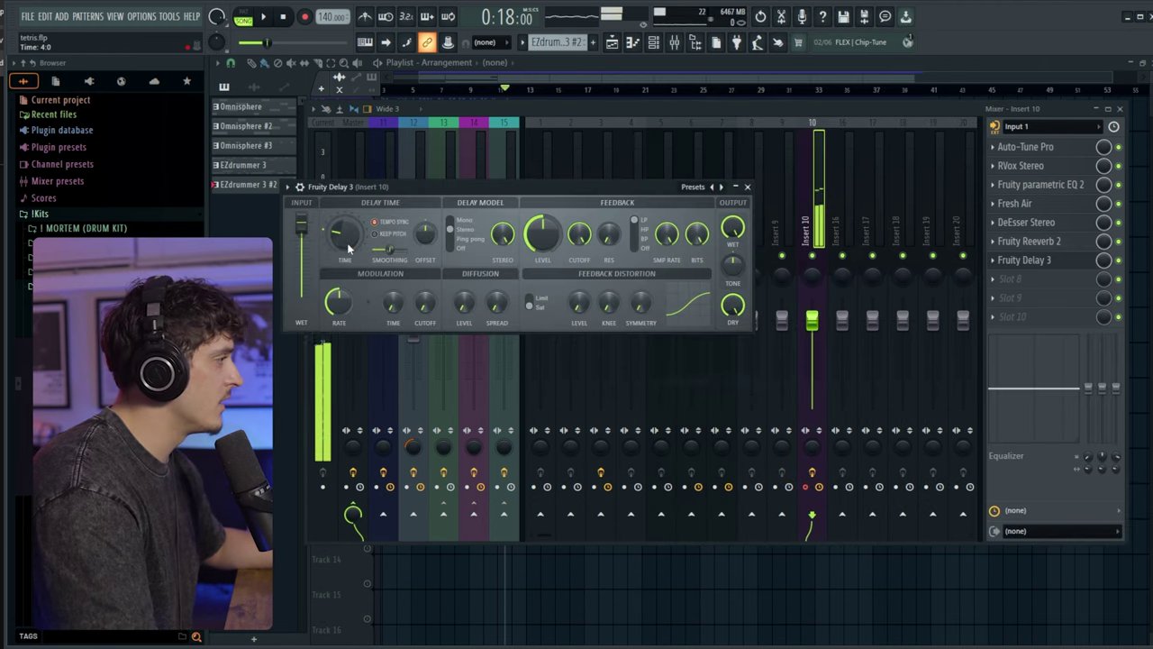
pyautogui.click(746, 188)
pyautogui.click(606, 200)
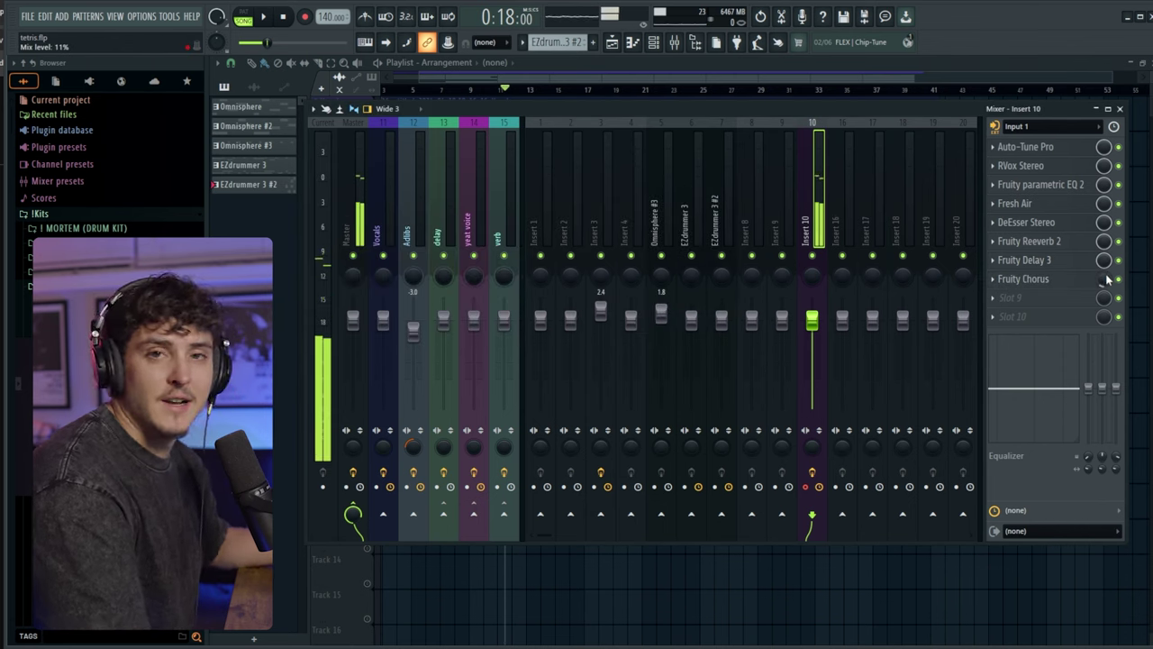
pyautogui.click(528, 82)
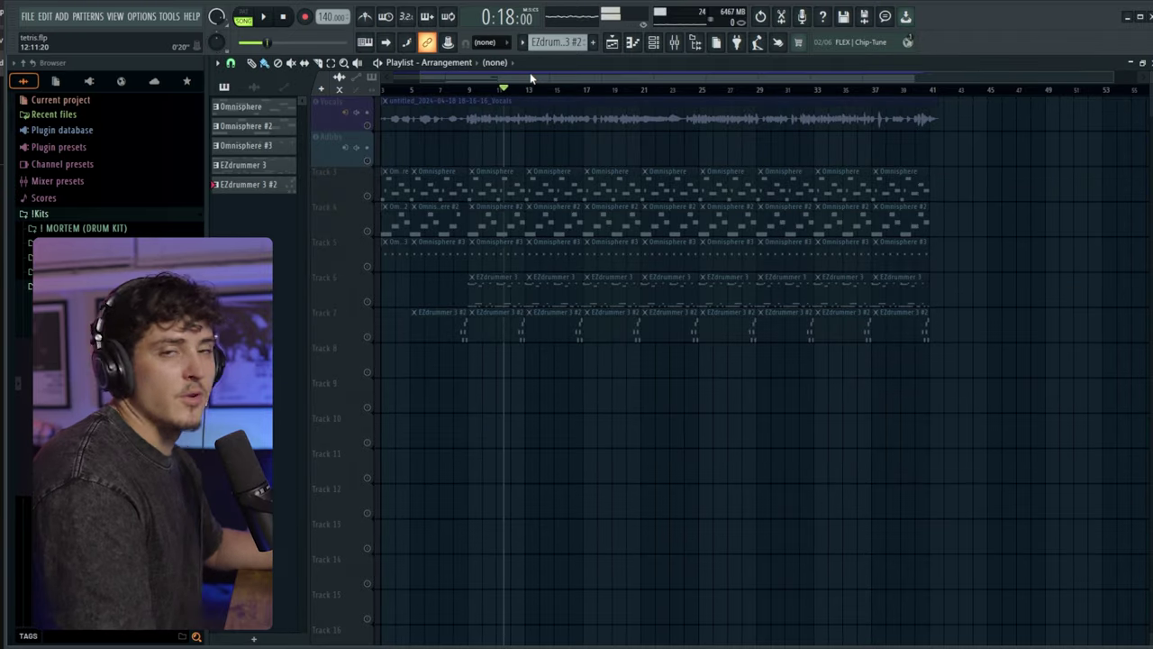
# - Mute the existing Vocals track and start recording a new take onto Track 8
pyautogui.click(372, 127)
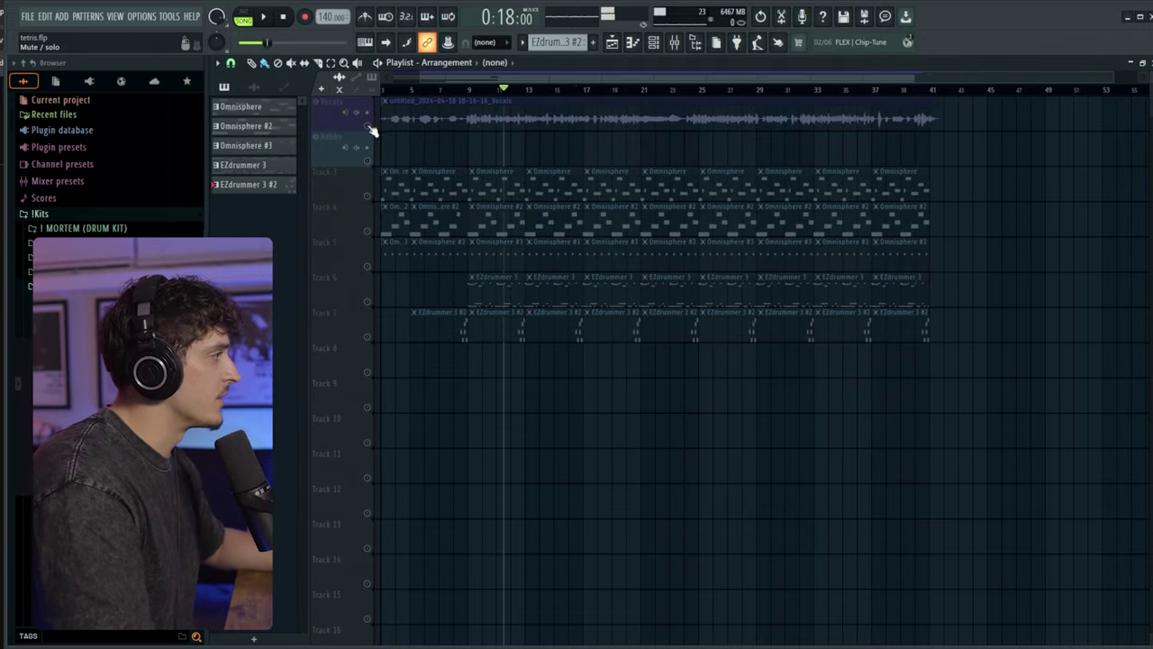
pyautogui.press('space')
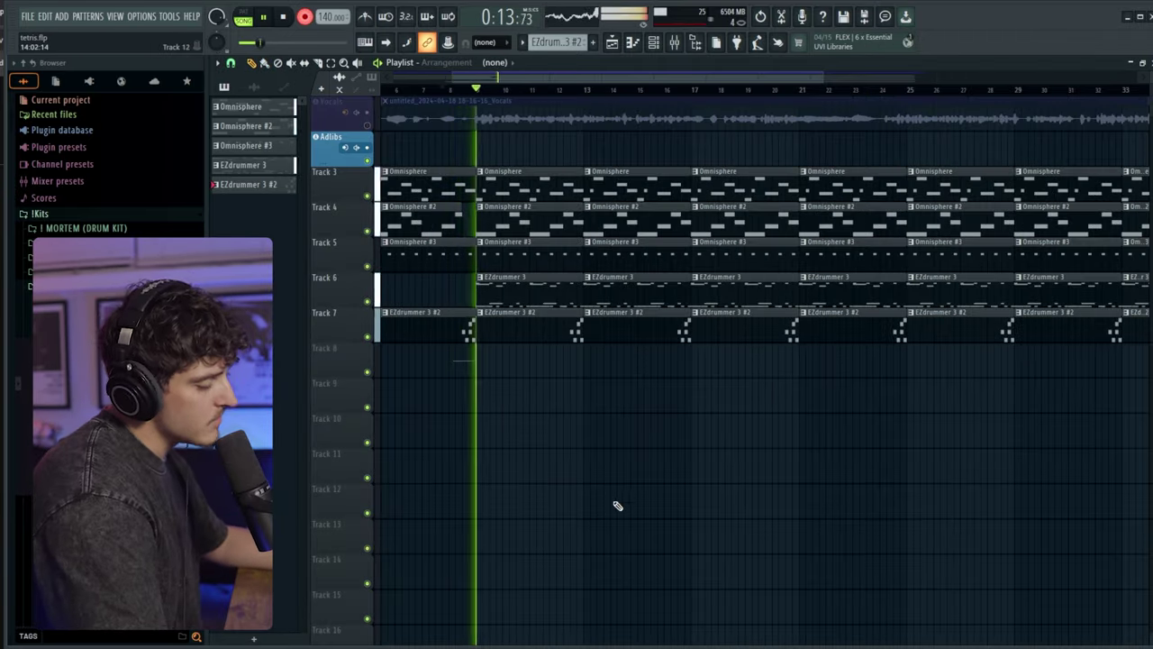